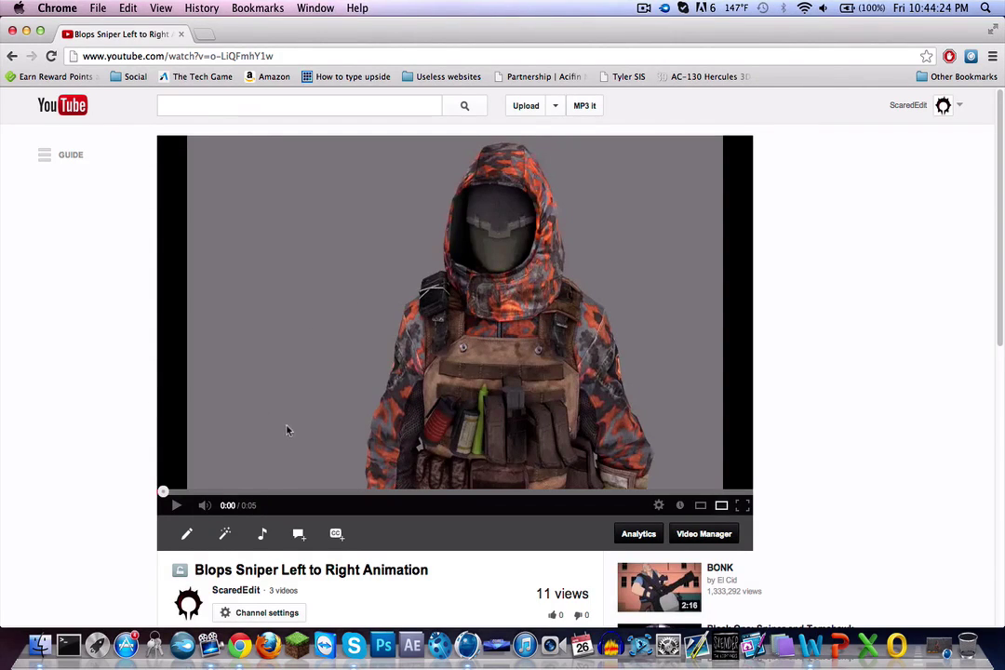
Play part of the sniper's left-to-right reference animation on YouTube and switch to Cinema 4D
{"action": "left_click", "coordinate": [178, 506]}
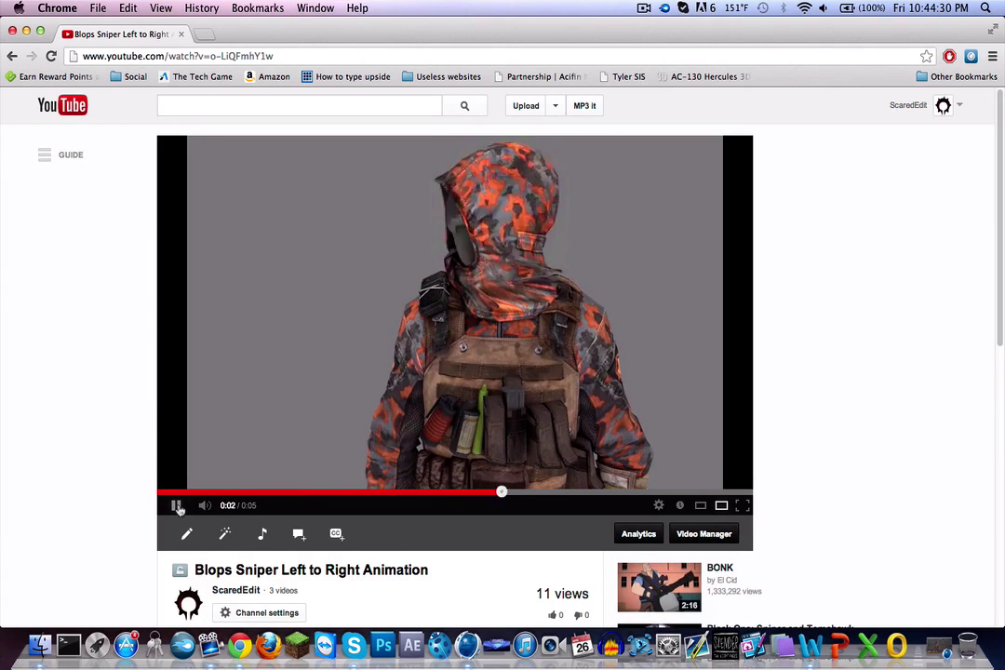
{"action": "left_click", "coordinate": [177, 505]}
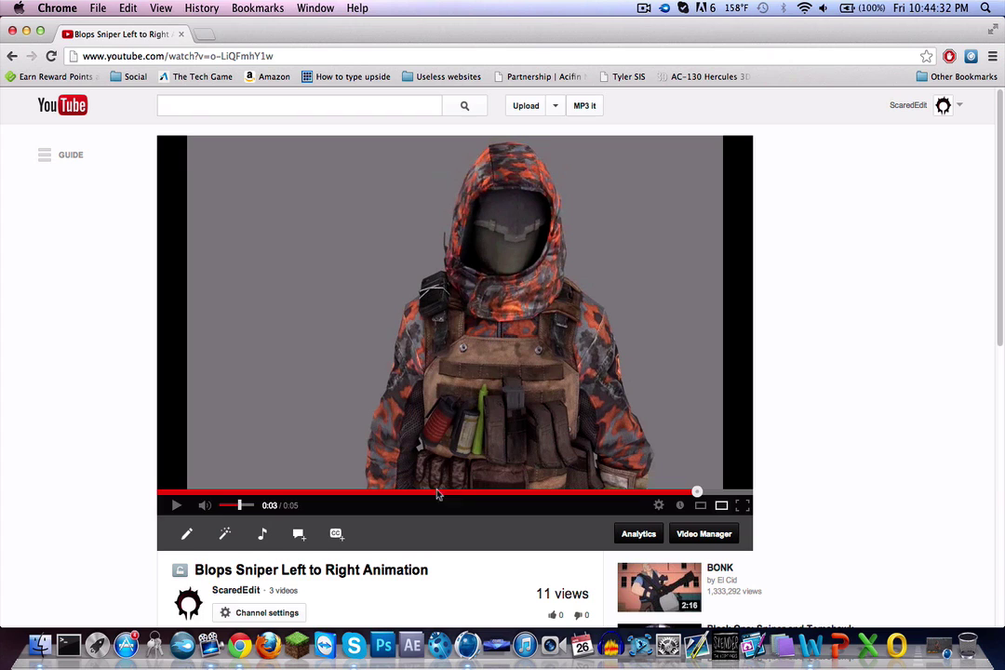
{"action": "left_click", "coordinate": [28, 32]}
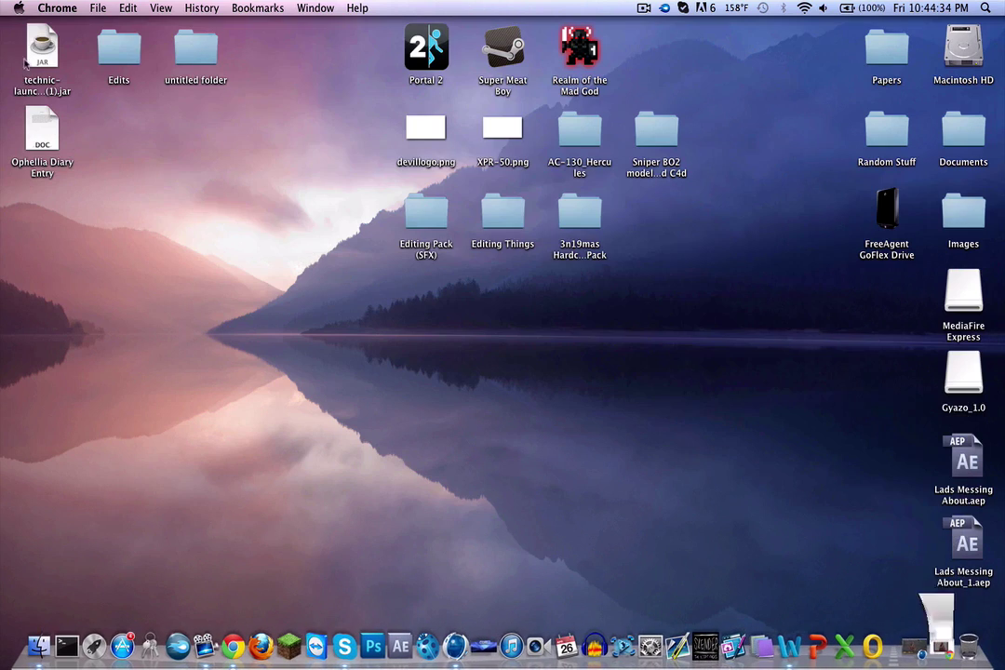
{"action": "left_click", "coordinate": [455, 647]}
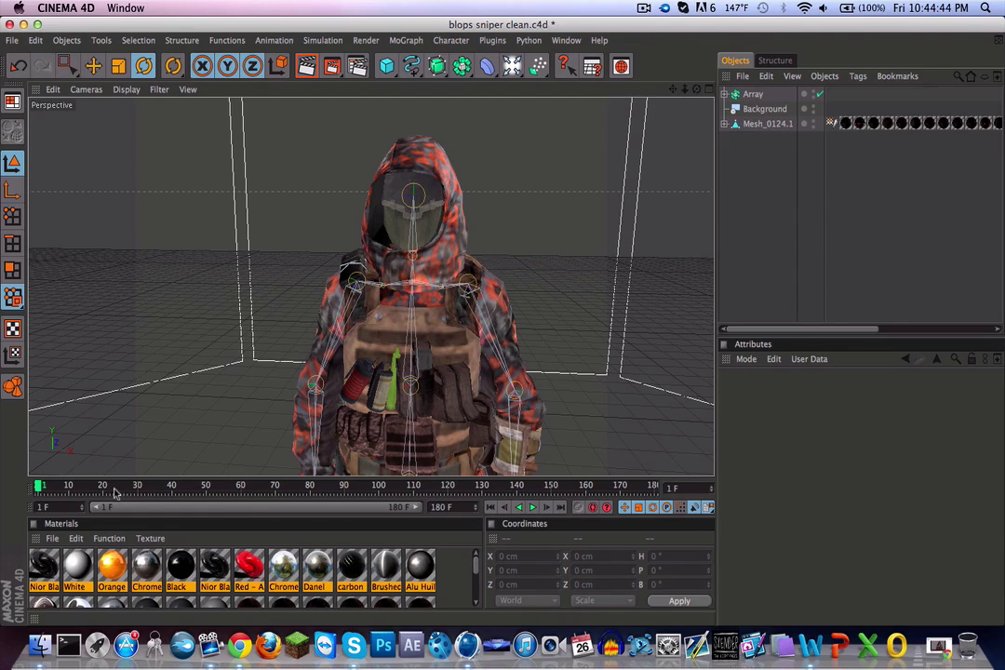
Enable automatic keyframing and key the skeleton's neck joint at frame 20 with a bank rotation of about 36°
{"action": "left_click", "coordinate": [724, 124]}
{"action": "scroll", "coordinate": [810, 307], "scroll_direction": "down", "scroll_amount": 5}
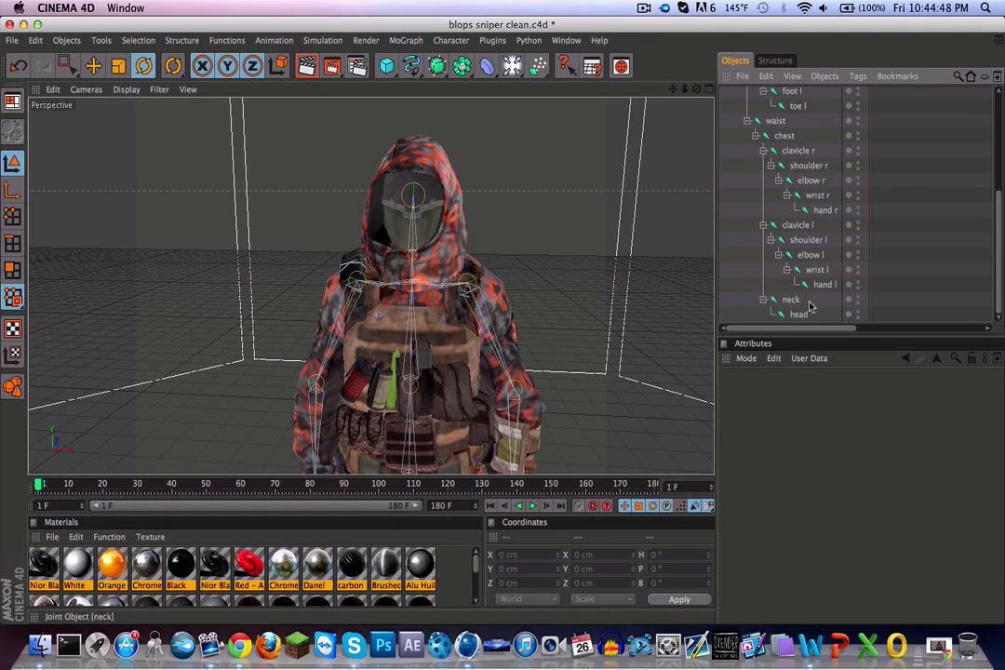
{"action": "left_click", "coordinate": [790, 300]}
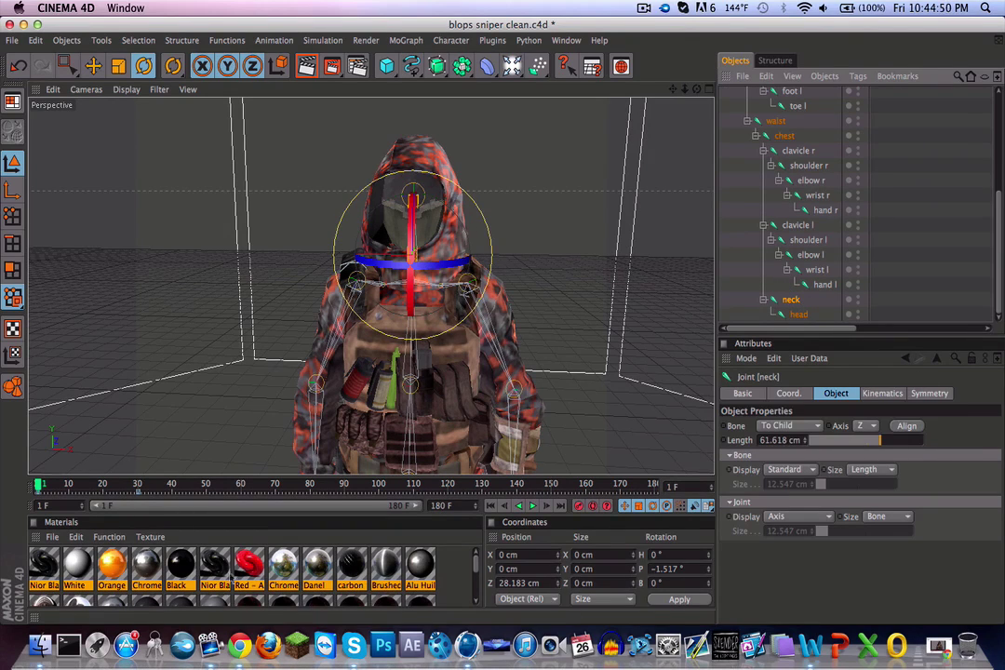
{"action": "left_click", "coordinate": [106, 488]}
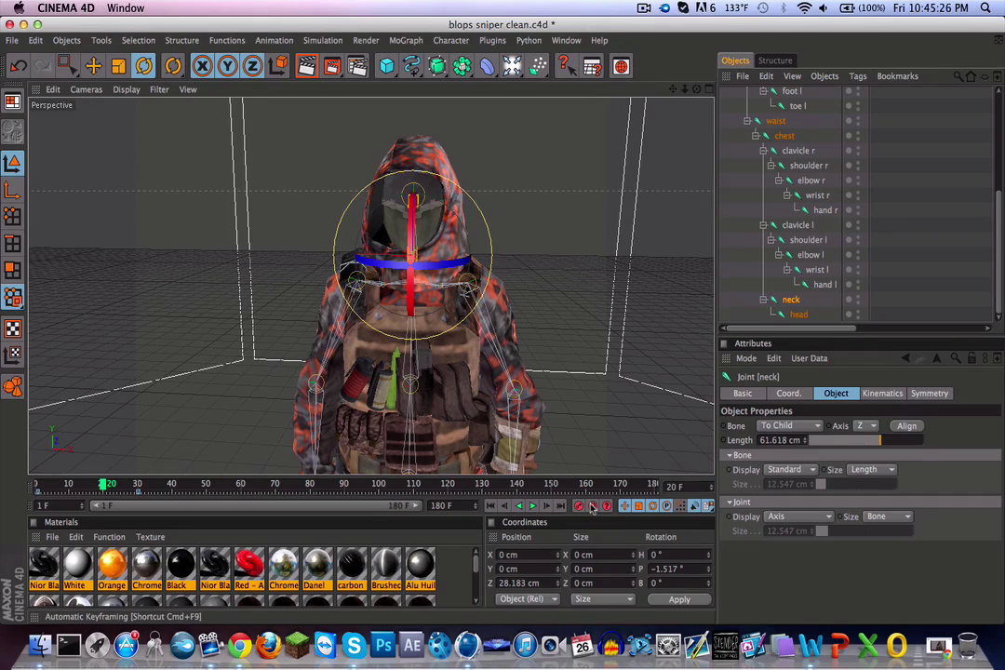
{"action": "left_click", "coordinate": [591, 507]}
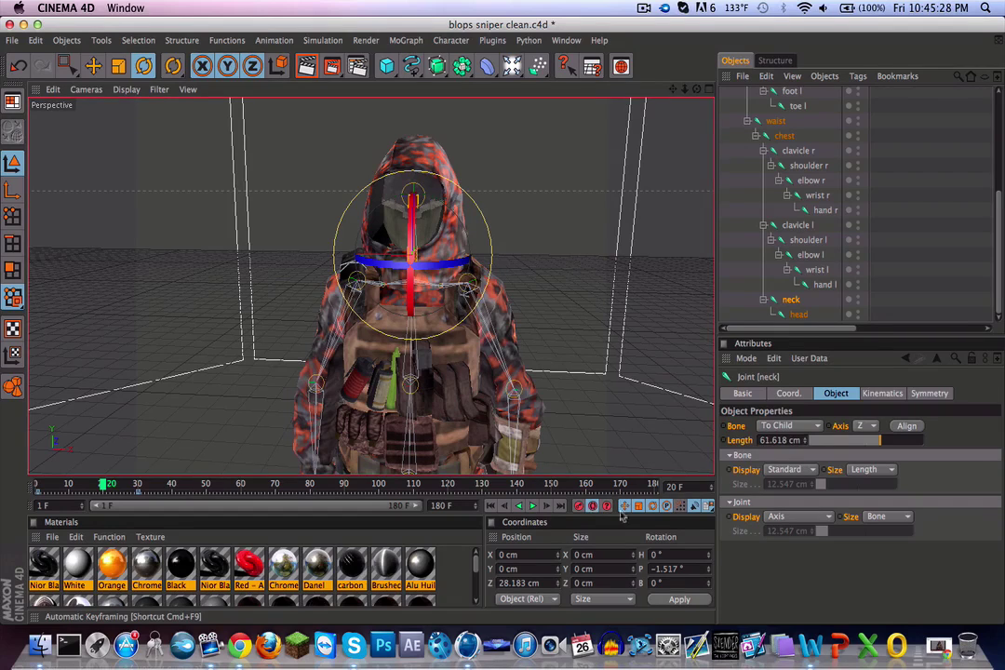
{"action": "left_click_drag", "start_coordinate": [372, 279], "coordinate": [420, 266]}
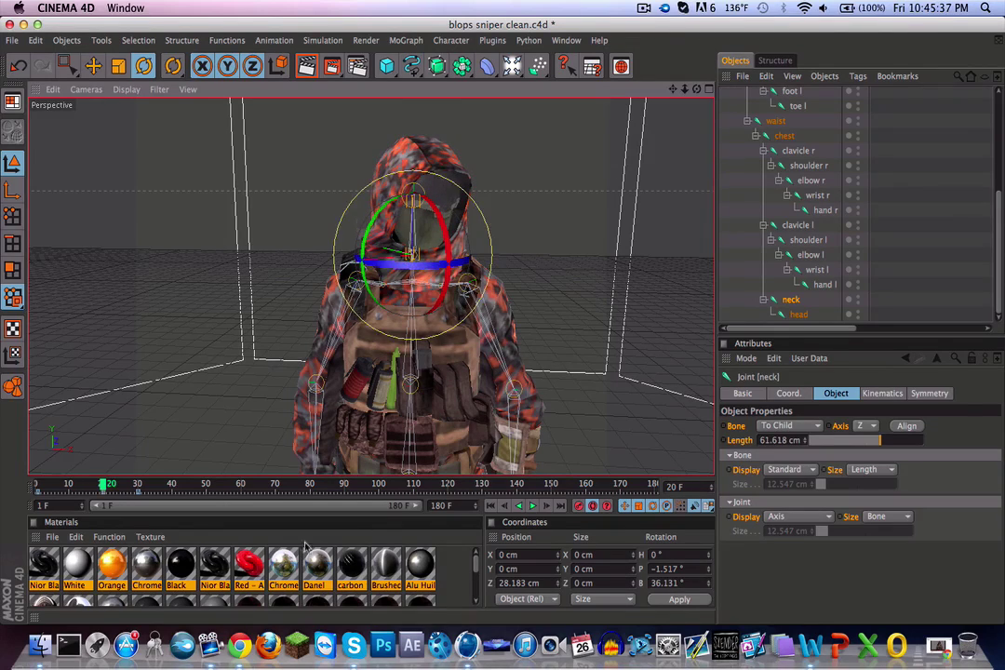
Key the neck joint at frame 30, rotating the head back toward the front to a bank of about 4.5°
{"action": "left_click", "coordinate": [139, 485]}
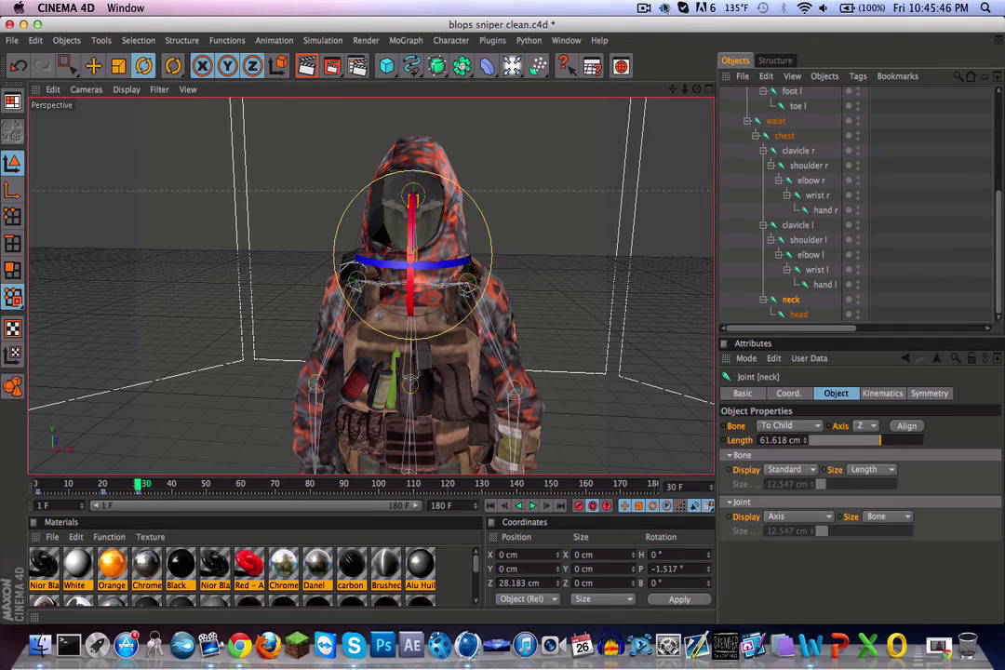
{"action": "left_click", "coordinate": [643, 8]}
{"action": "left_click", "coordinate": [661, 54]}
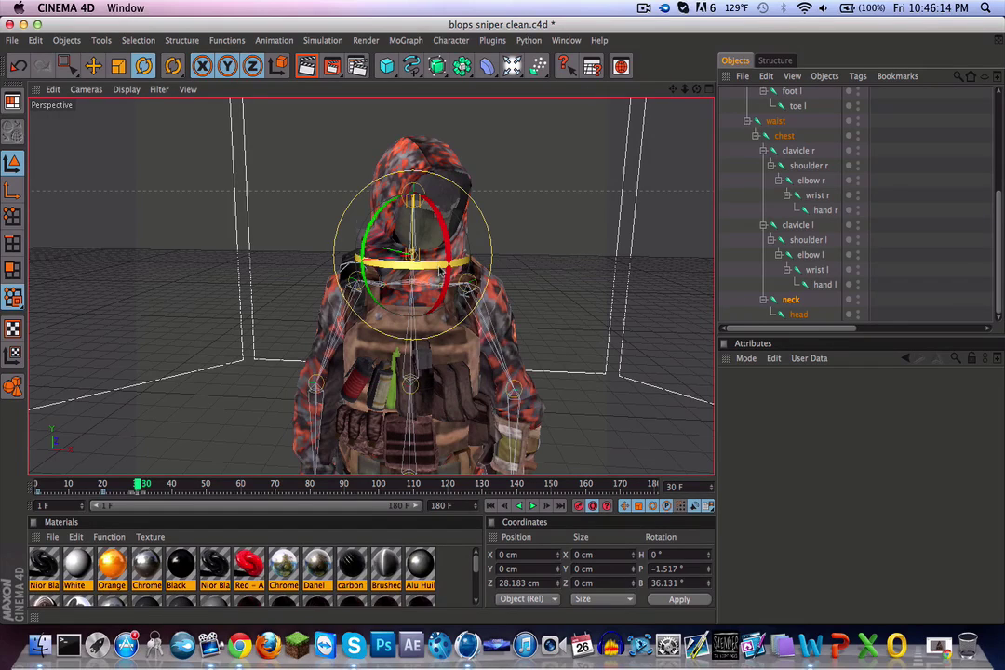
{"action": "left_click_drag", "start_coordinate": [415, 265], "coordinate": [396, 269]}
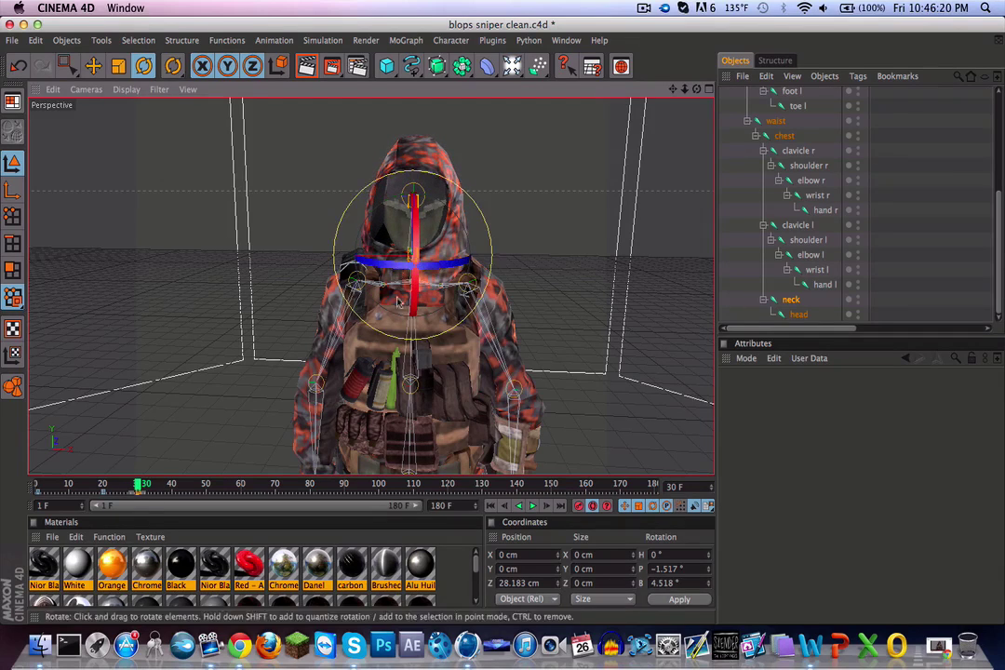
Key the neck joint at a bank of about -33° at frame 40 and back to about 5.6° at frame 50
{"action": "left_click", "coordinate": [174, 484]}
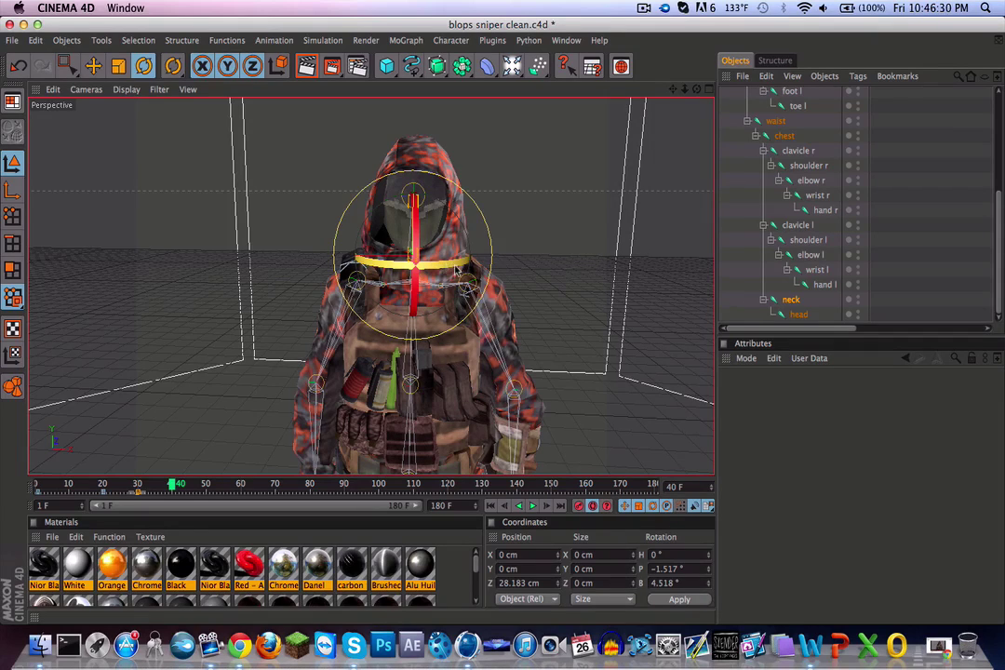
{"action": "left_click_drag", "start_coordinate": [455, 270], "coordinate": [410, 273]}
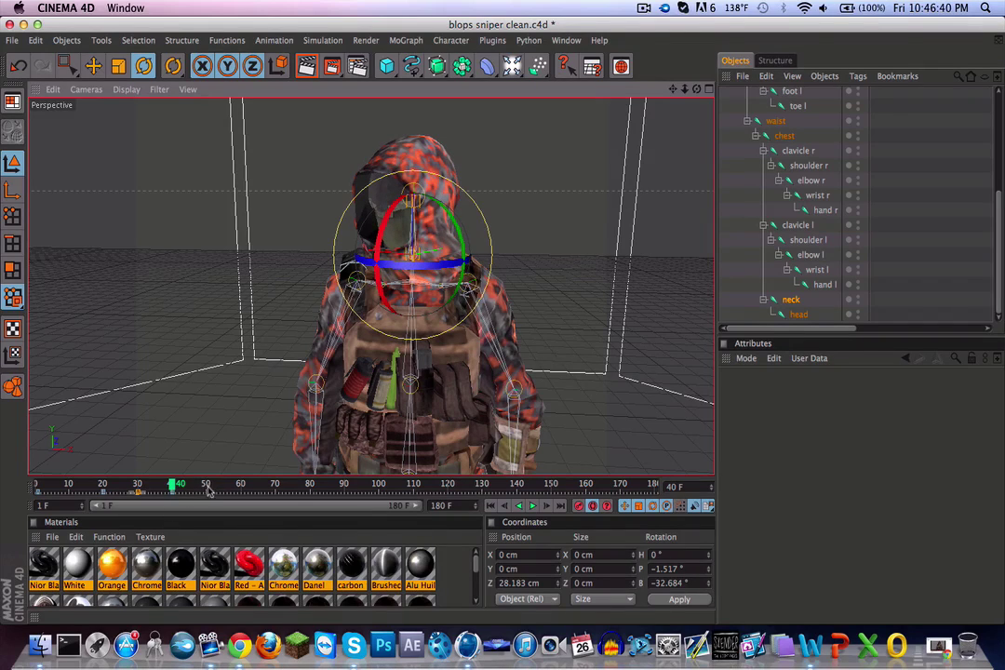
{"action": "left_click", "coordinate": [206, 485]}
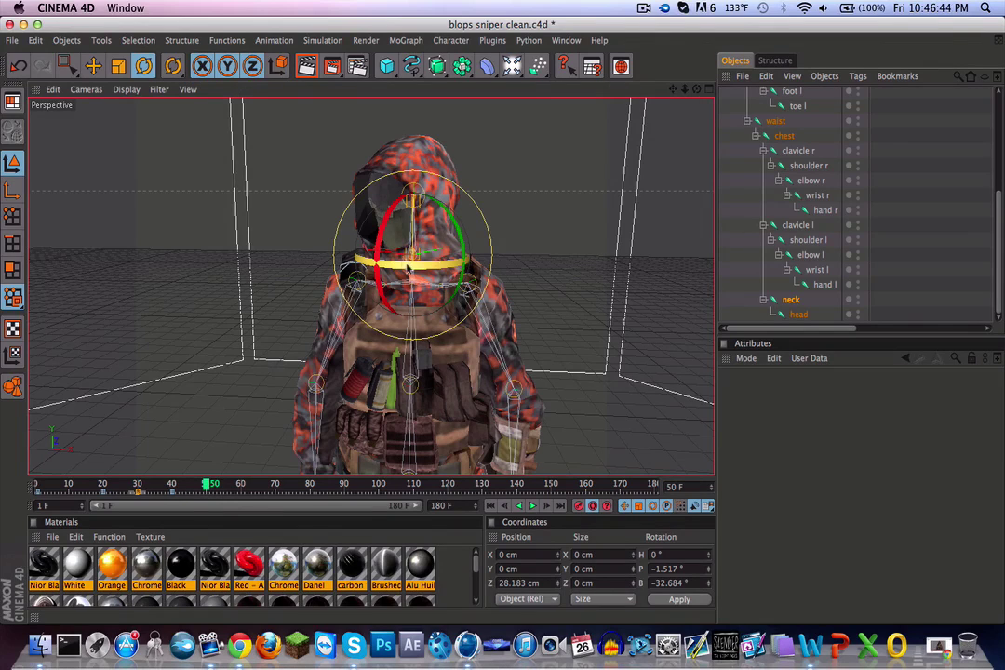
{"action": "mouse_move", "coordinate": [402, 264]}
{"action": "left_mouse_down"}
{"action": "mouse_move", "coordinate": [425, 264]}
{"action": "mouse_move", "coordinate": [402, 264]}
{"action": "left_mouse_up"}
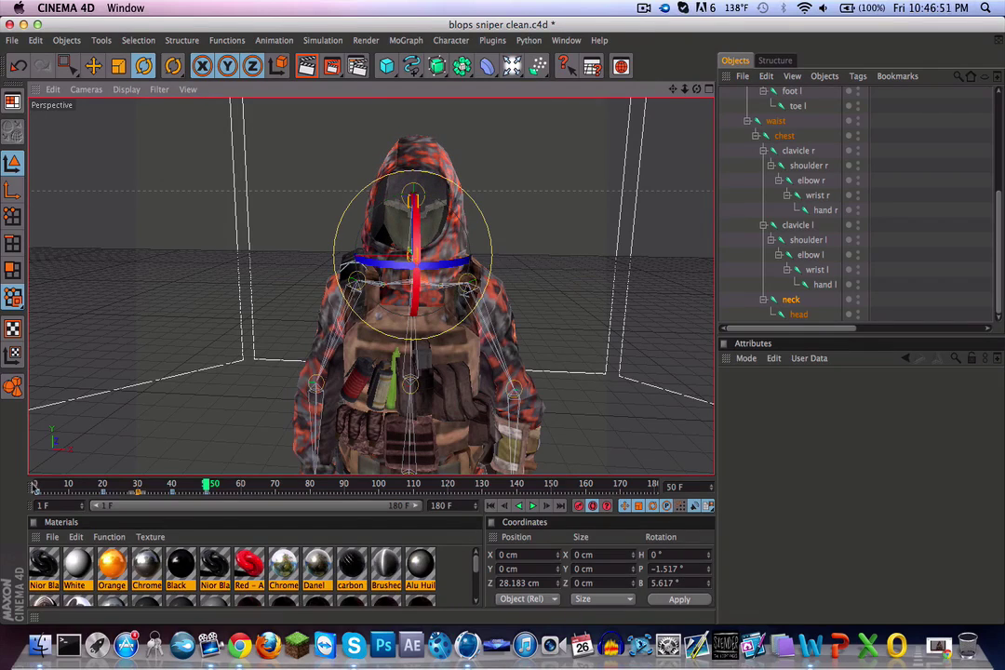
Play the head-turn animation from frame 1 to check the neck movement, and stop playback
{"action": "left_click", "coordinate": [33, 485]}
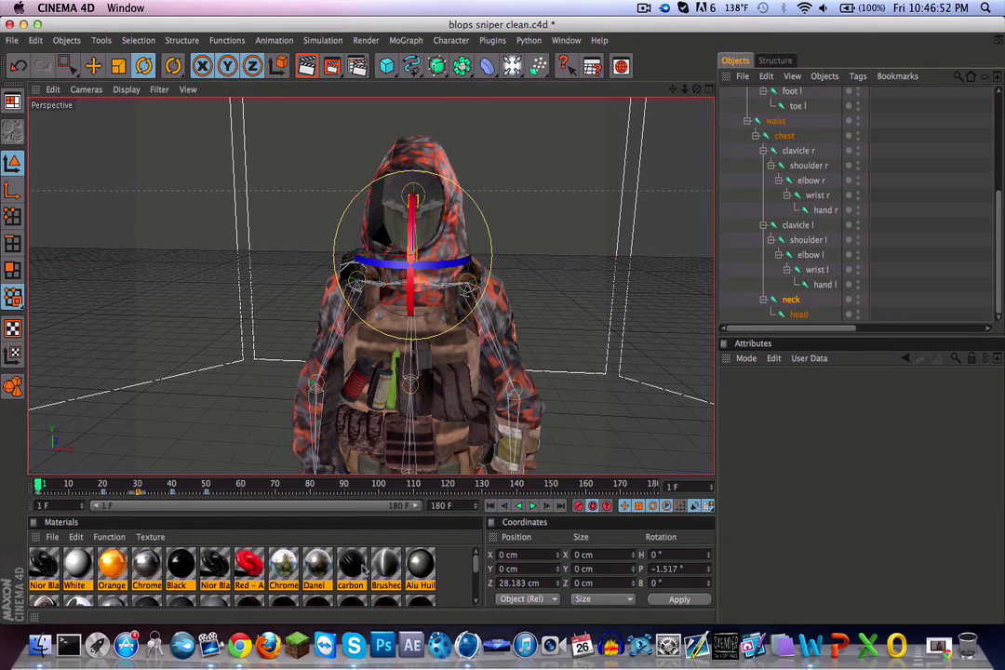
{"action": "left_click", "coordinate": [530, 508]}
{"action": "left_click", "coordinate": [626, 445]}
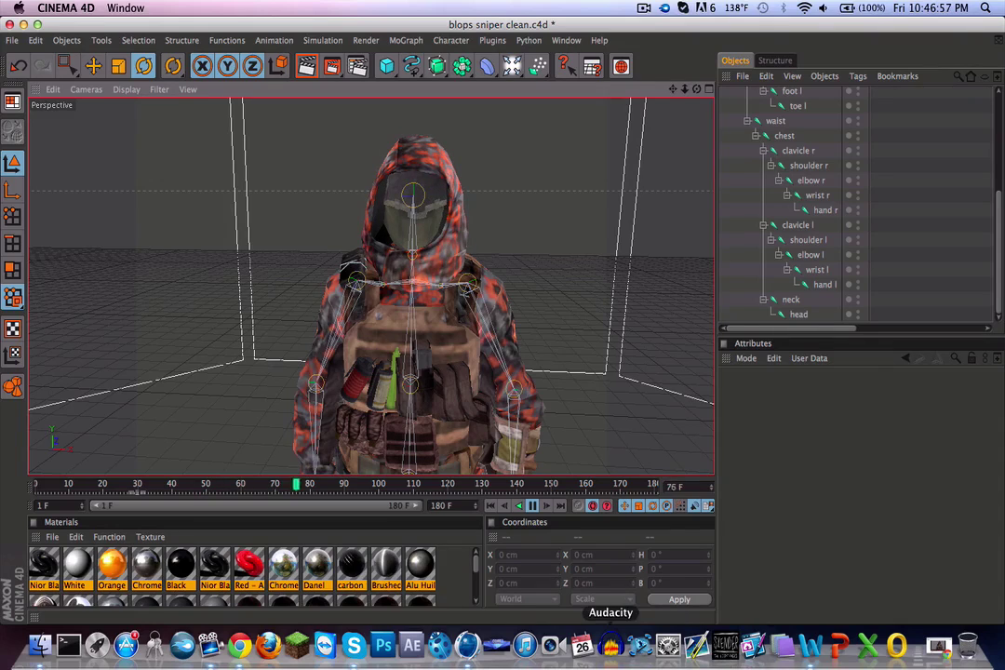
{"action": "left_click", "coordinate": [533, 507]}
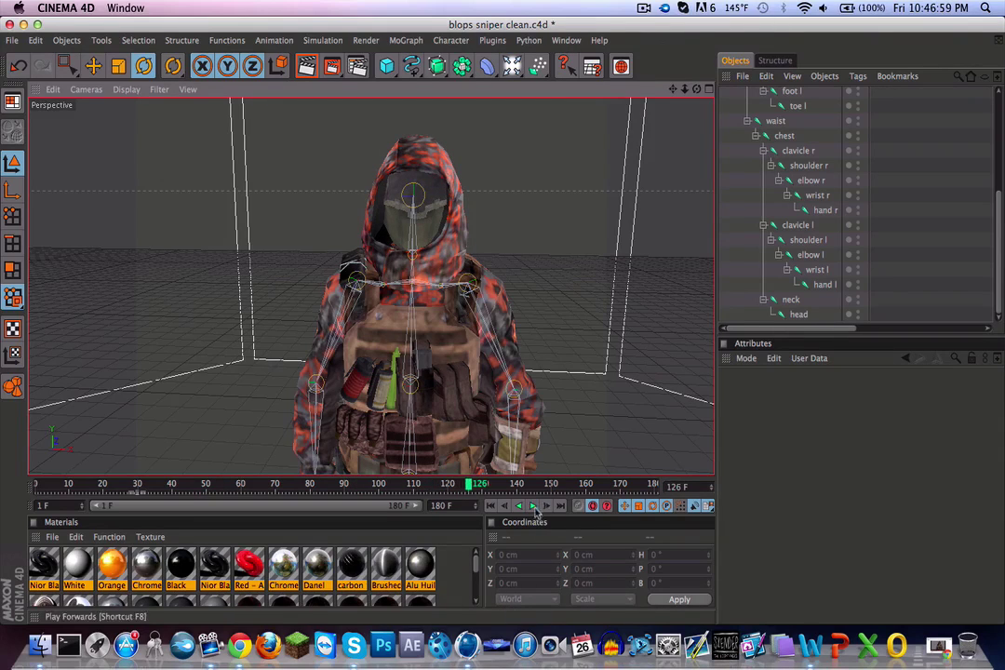
Limit the displayed timeline to frames 1–35 and tilt the neck joint at frame 20 to about -3.1° heading and 2.7° pitch
{"action": "left_click_drag", "start_coordinate": [414, 511], "coordinate": [165, 527]}
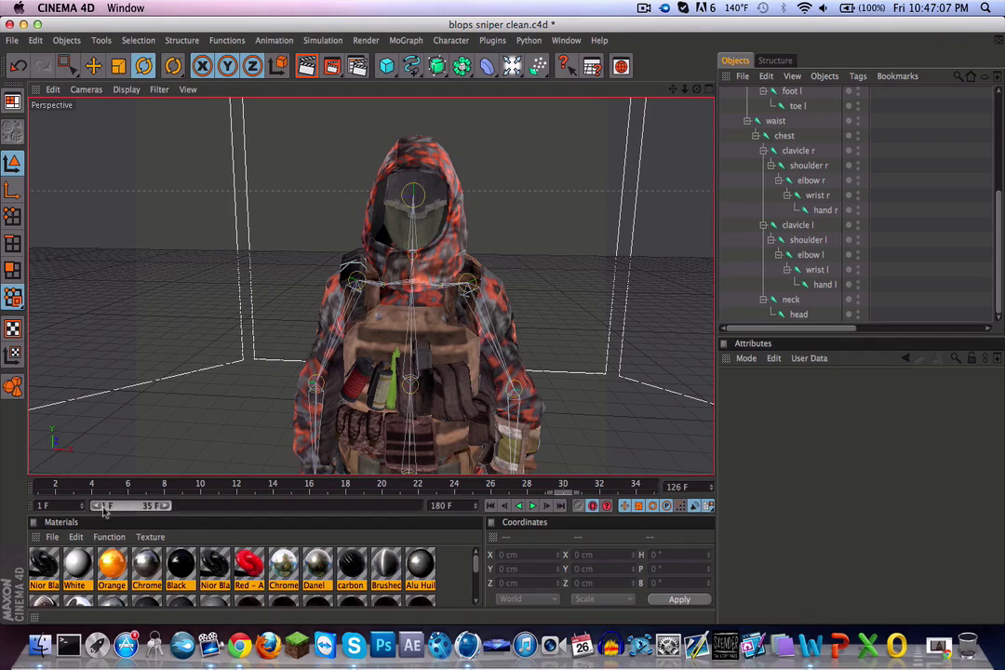
{"action": "left_click", "coordinate": [48, 486]}
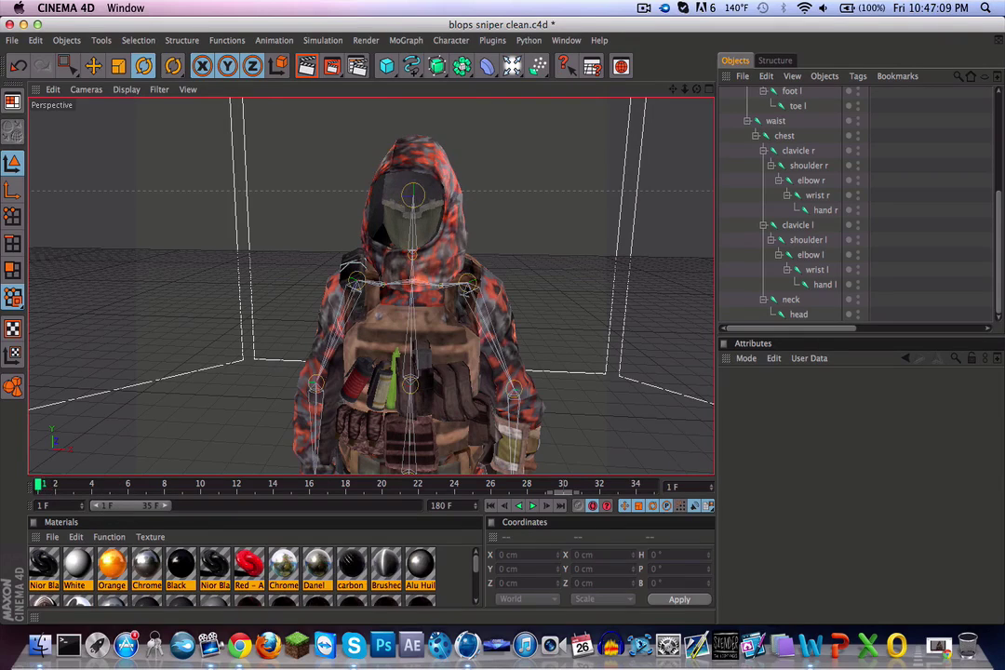
{"action": "left_click", "coordinate": [798, 315]}
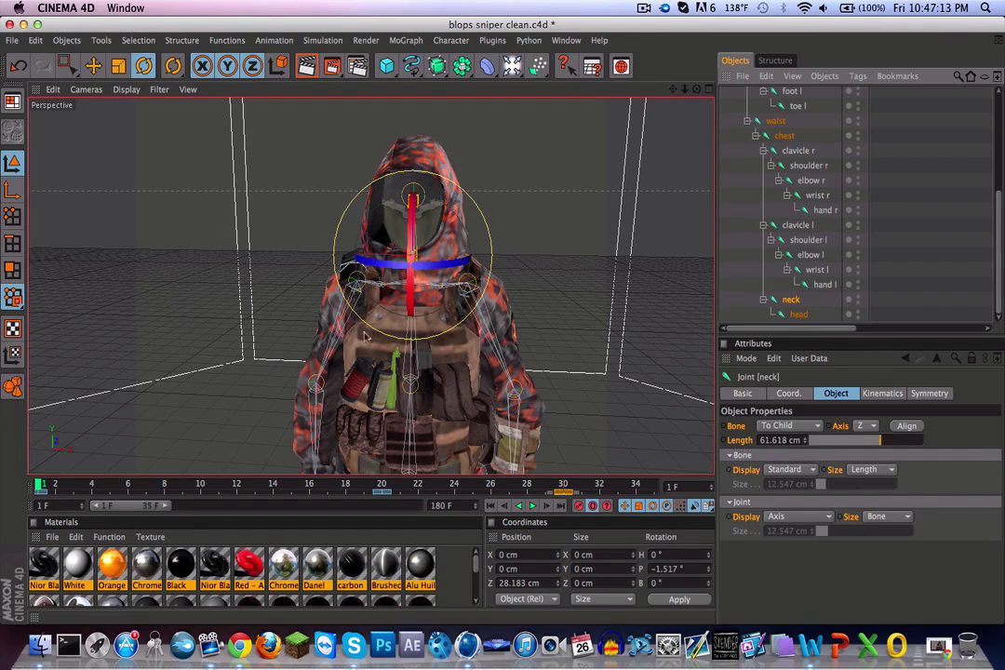
{"action": "left_click", "coordinate": [381, 486]}
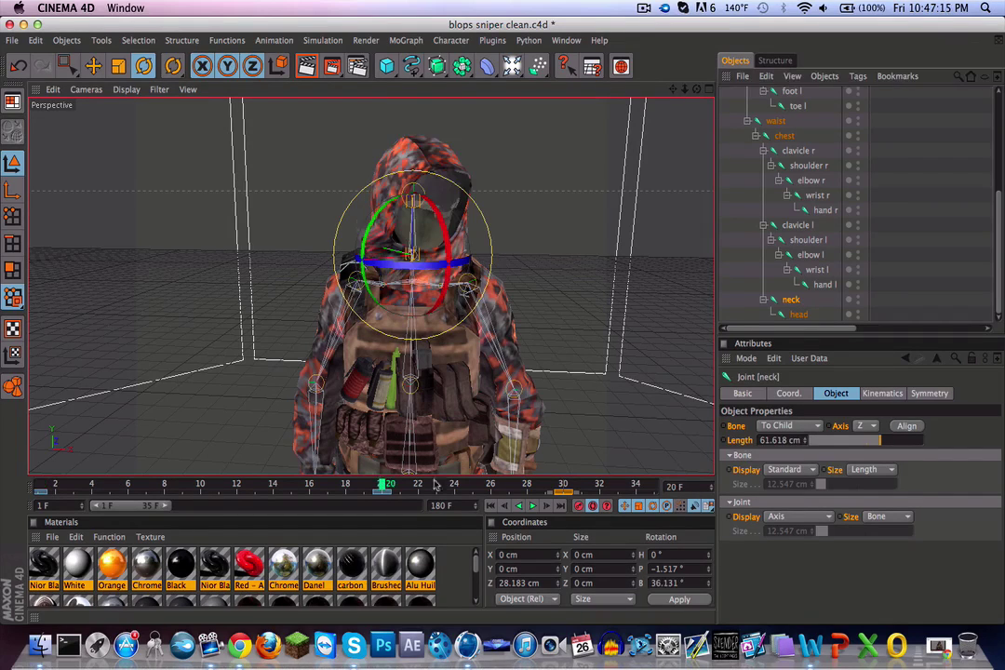
{"action": "left_click_drag", "start_coordinate": [446, 253], "coordinate": [448, 250]}
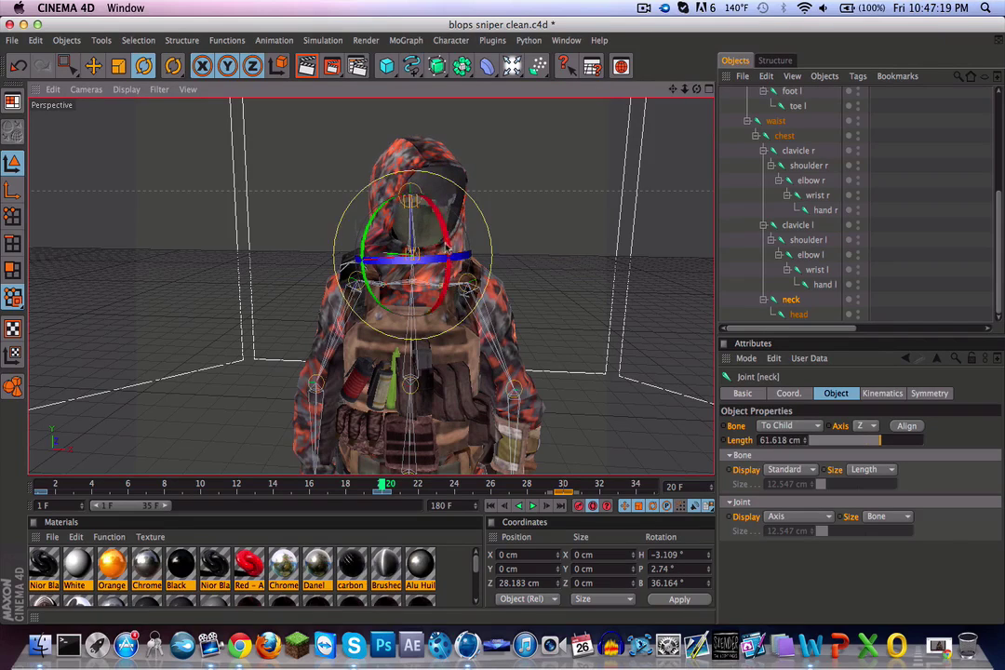
Tilt the neck joint to a pitch of about -5.5° at frame 10 and adjust its tilt slightly at frame 25
{"action": "left_click", "coordinate": [194, 488]}
{"action": "left_click_drag", "start_coordinate": [423, 293], "coordinate": [421, 330]}
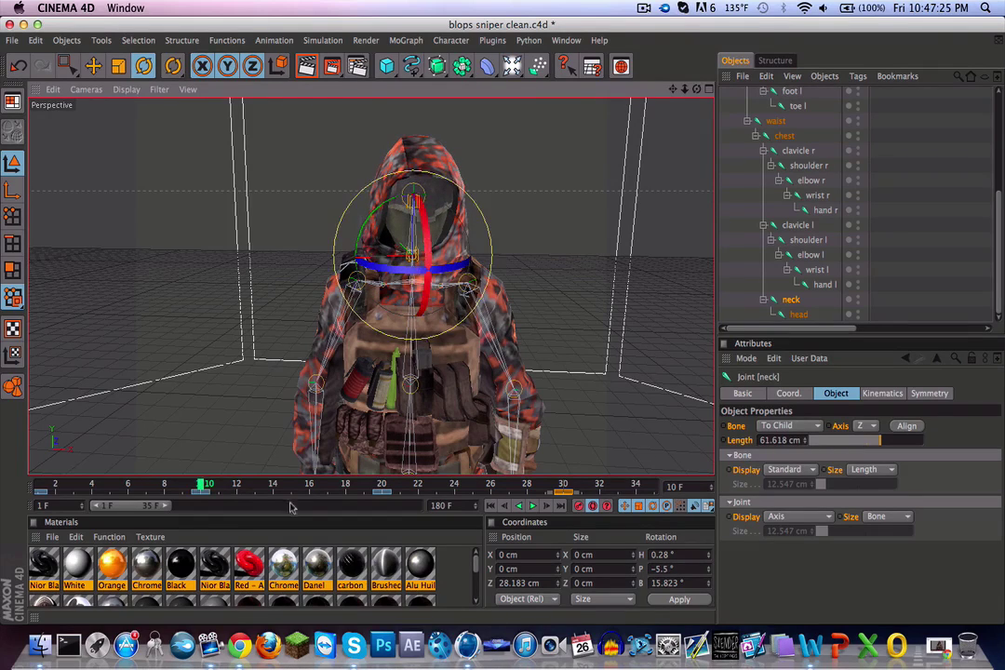
{"action": "left_click", "coordinate": [474, 484]}
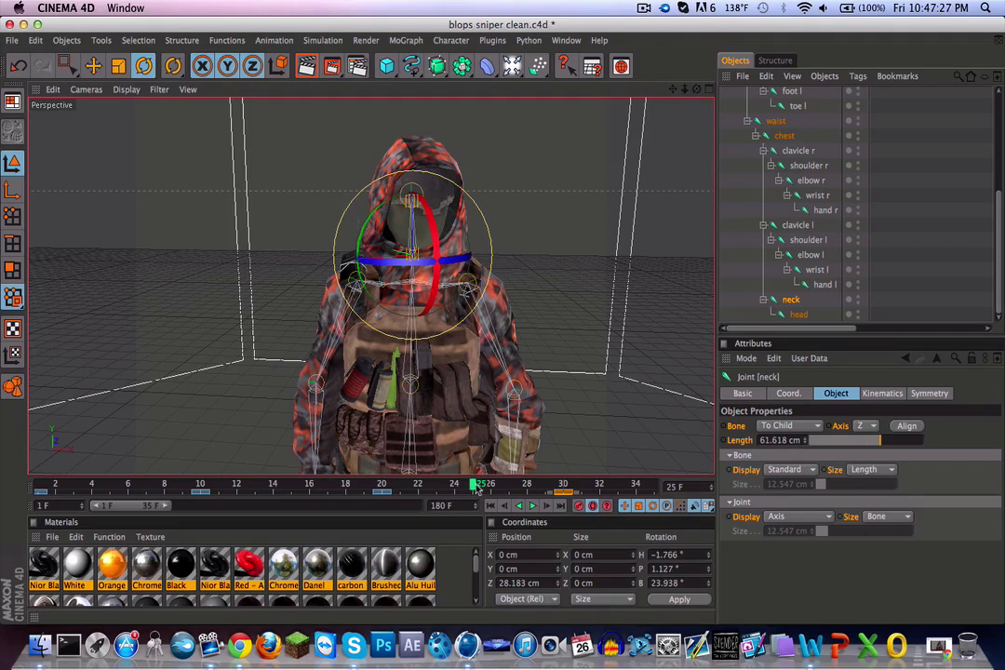
{"action": "left_click_drag", "start_coordinate": [437, 298], "coordinate": [438, 295]}
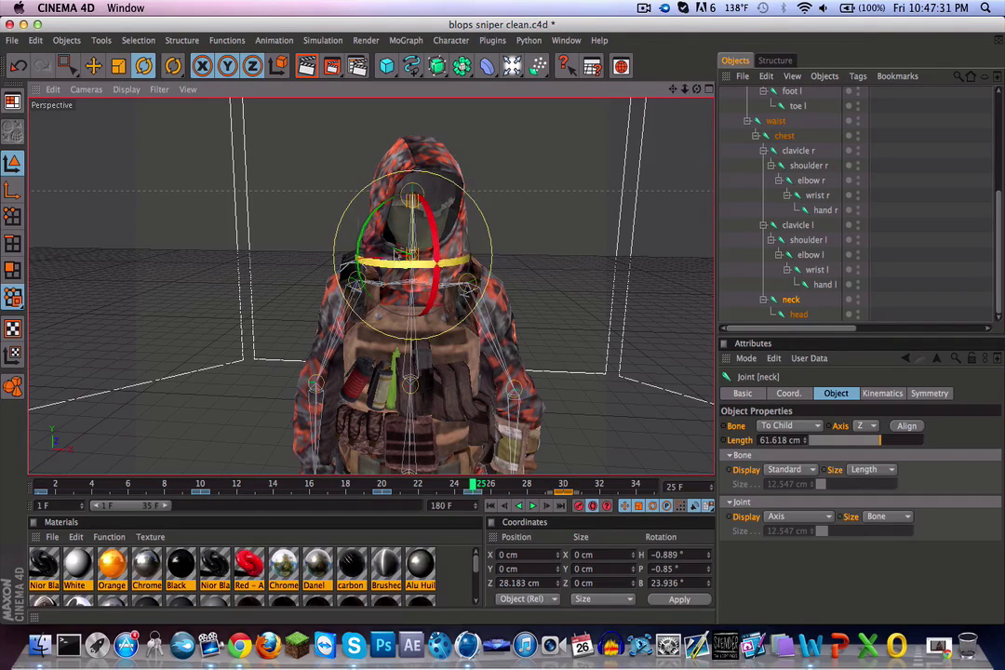
{"action": "left_click_drag", "start_coordinate": [369, 224], "coordinate": [370, 226]}
Rotate the neck joint at frame 30 to a heading of about 1.3° and pitch of about -1.4°, and record a keyframe
{"action": "key", "text": "ctrl+g"}
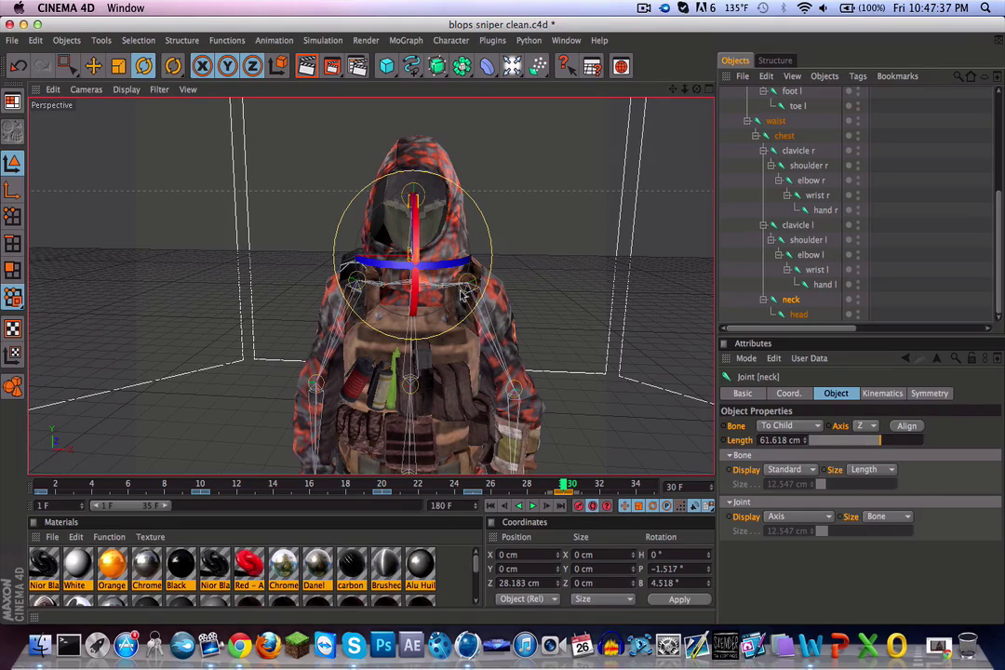
{"action": "left_click_drag", "start_coordinate": [352, 179], "coordinate": [394, 261]}
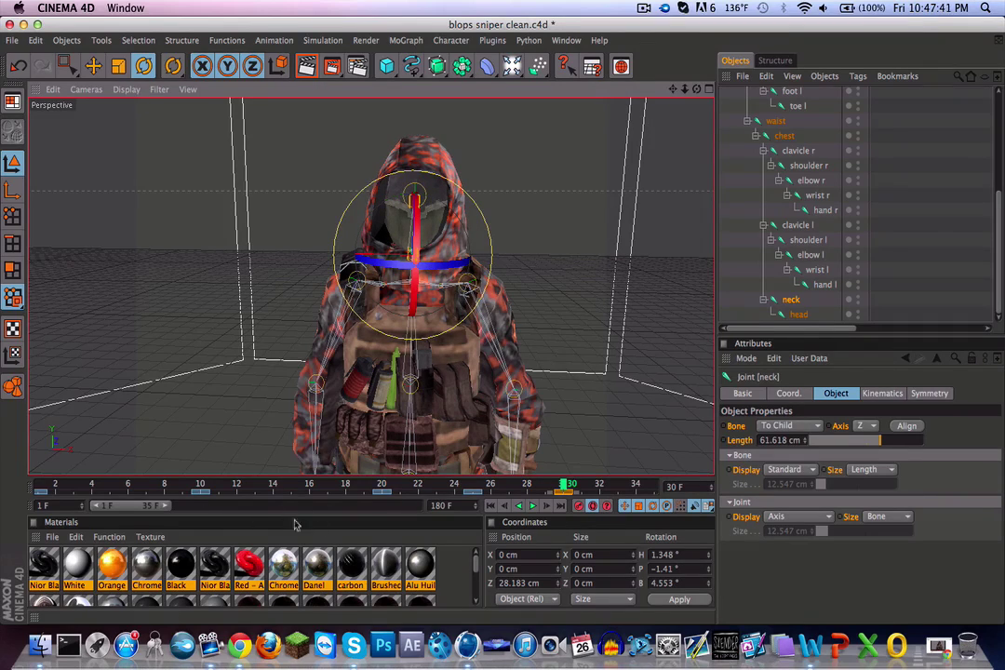
{"action": "left_click", "coordinate": [578, 505]}
Play the refined head-turn animation, stop it and collapse the mesh's joint hierarchy
{"action": "left_click", "coordinate": [532, 505]}
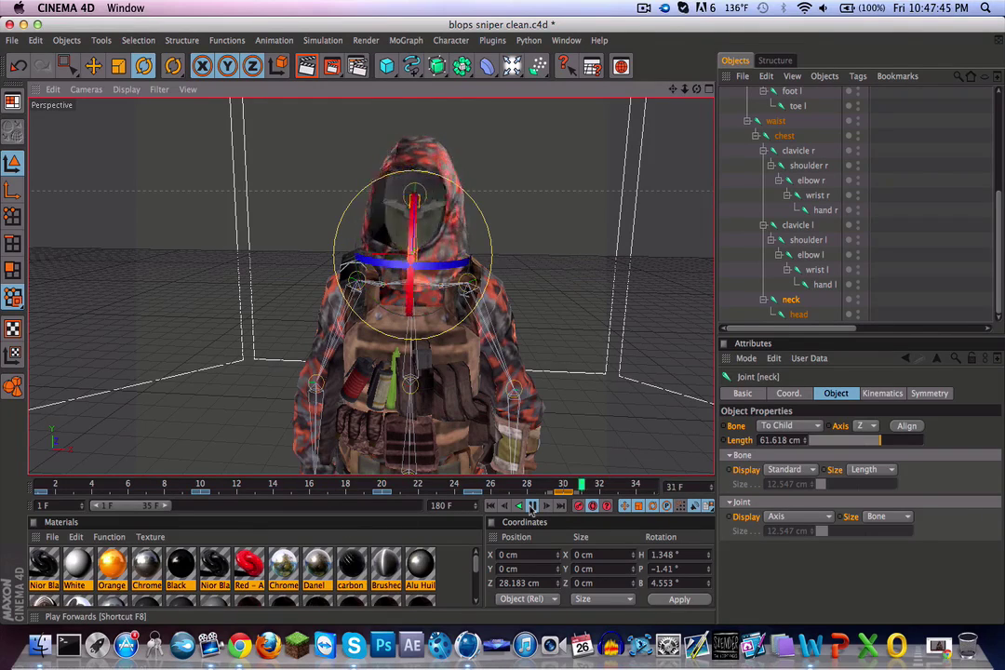
{"action": "left_click", "coordinate": [532, 505]}
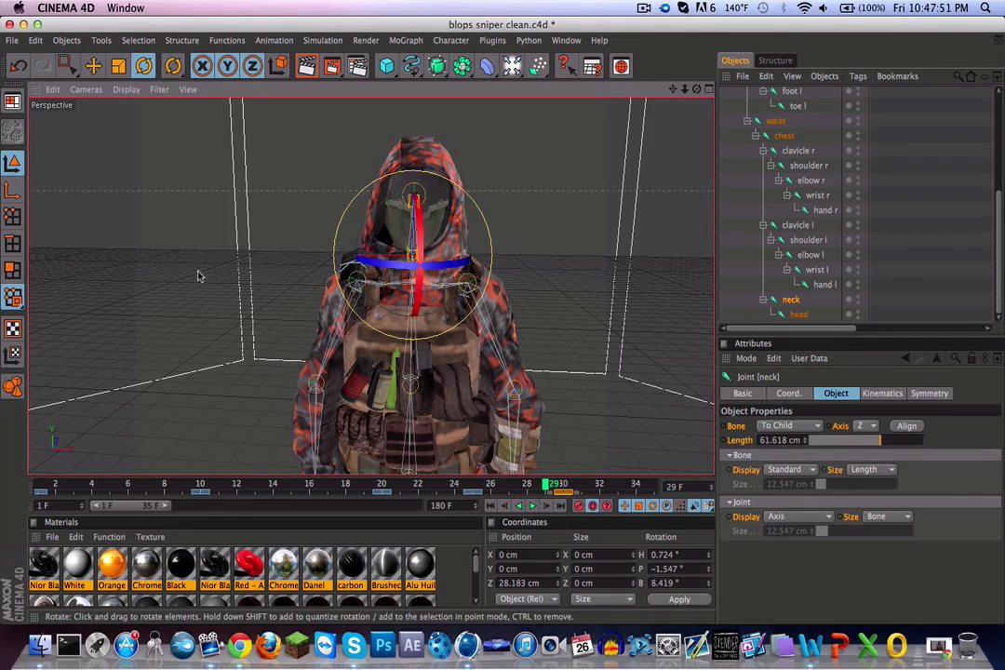
{"action": "scroll", "coordinate": [741, 139], "scroll_direction": "up", "scroll_amount": 10}
{"action": "left_click", "coordinate": [726, 125]}
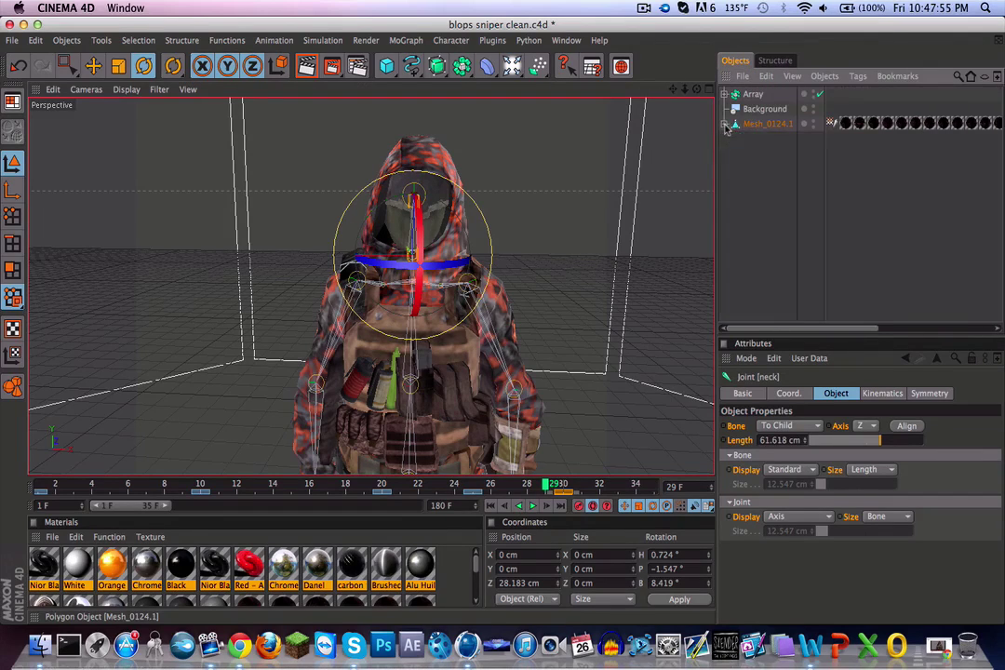